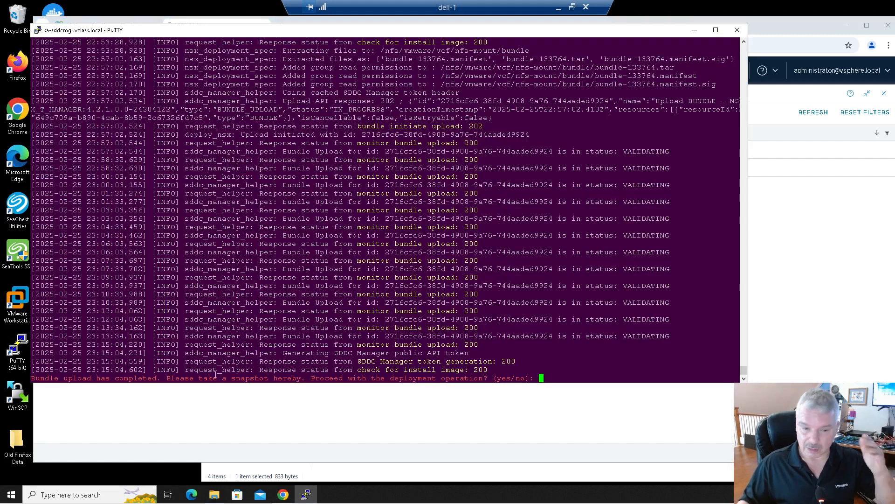
Take a snapshot of the sa-sddcmgr virtual machine in the vSphere Client, named "snapshot", including the virtual machine's memory.
left_click(401, 475)
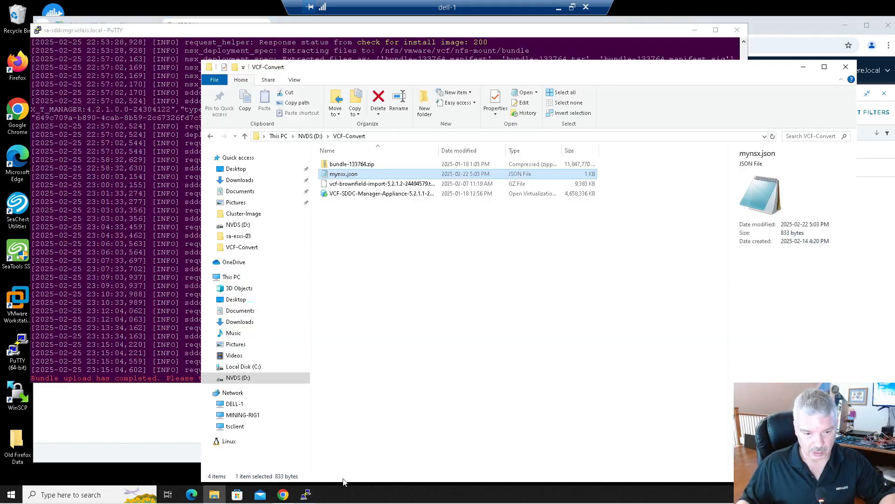
left_click(284, 495)
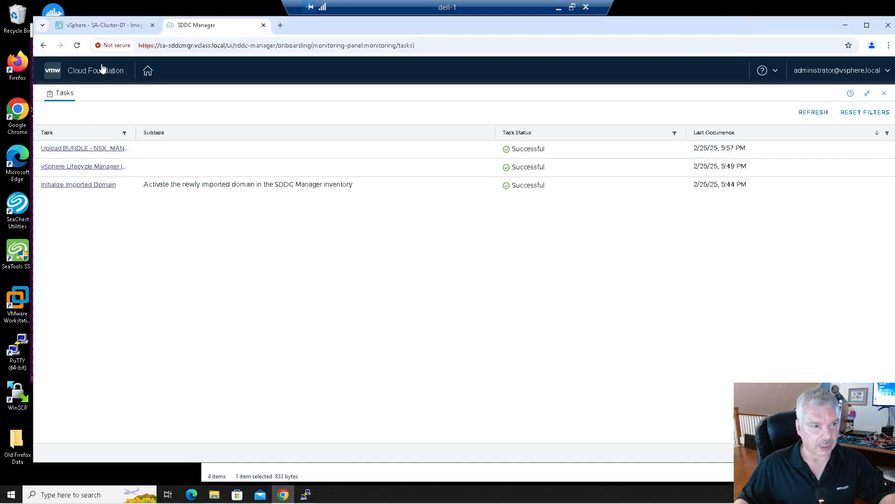
left_click(103, 29)
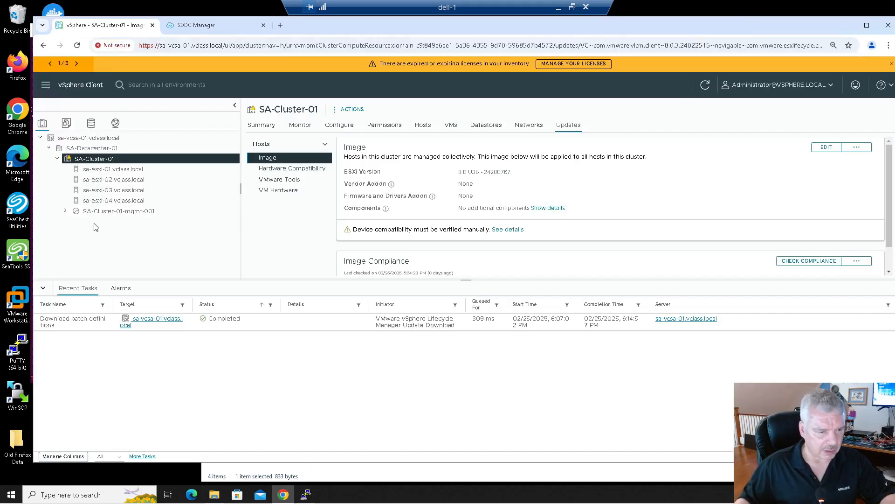
left_click(66, 211)
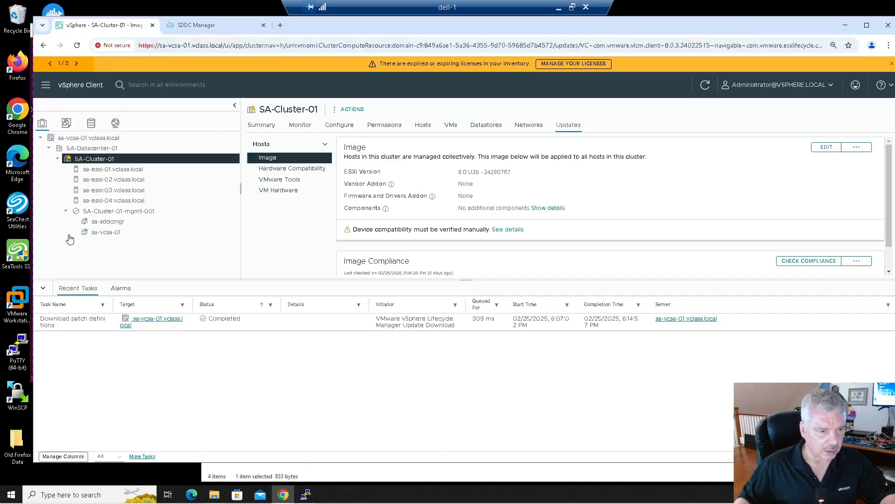
right_click(109, 222)
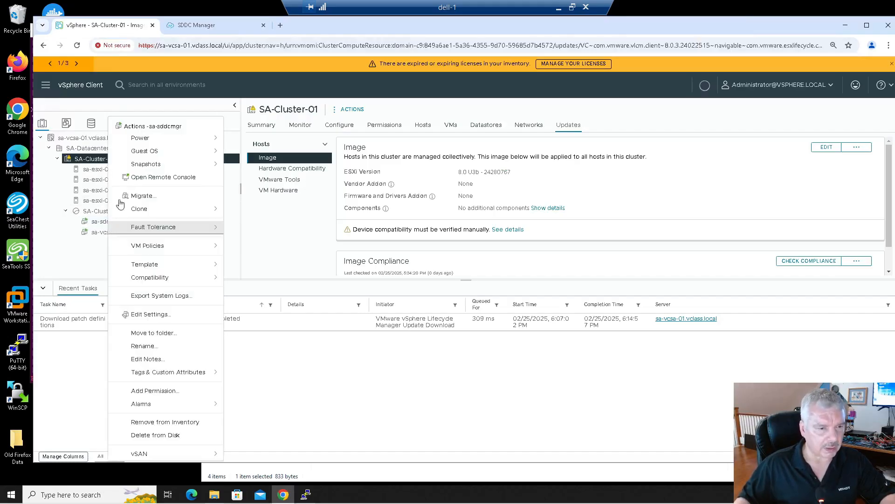
mouse_move(164, 165)
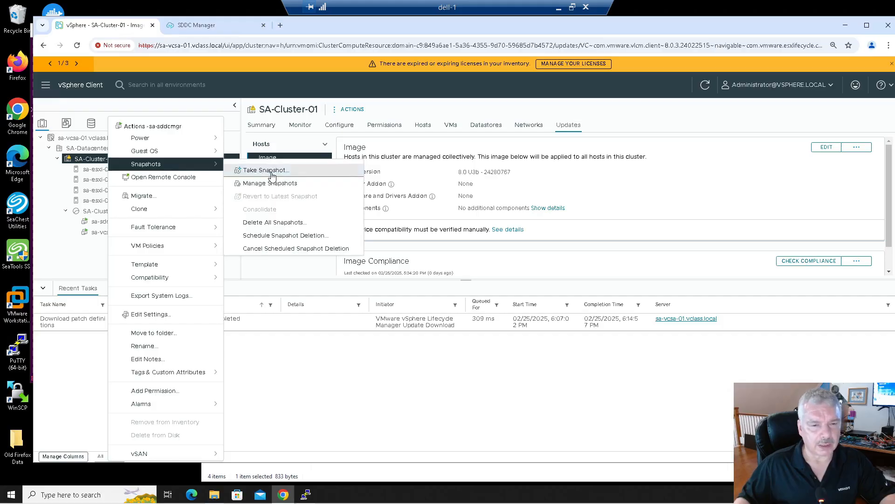
left_click(267, 171)
triple_click(479, 213)
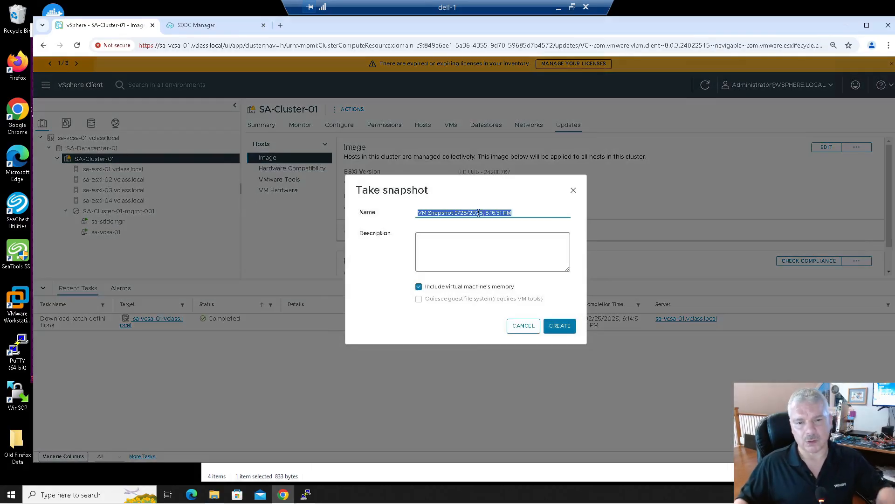
type("snapshot")
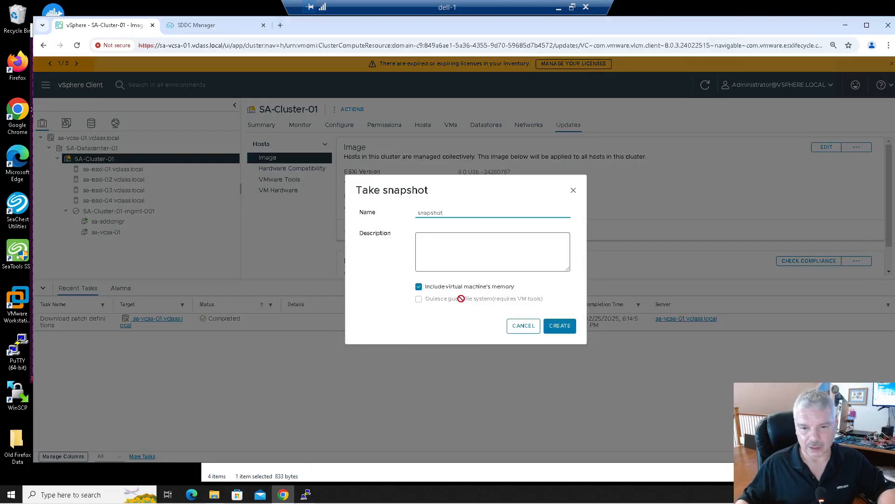
left_click(560, 326)
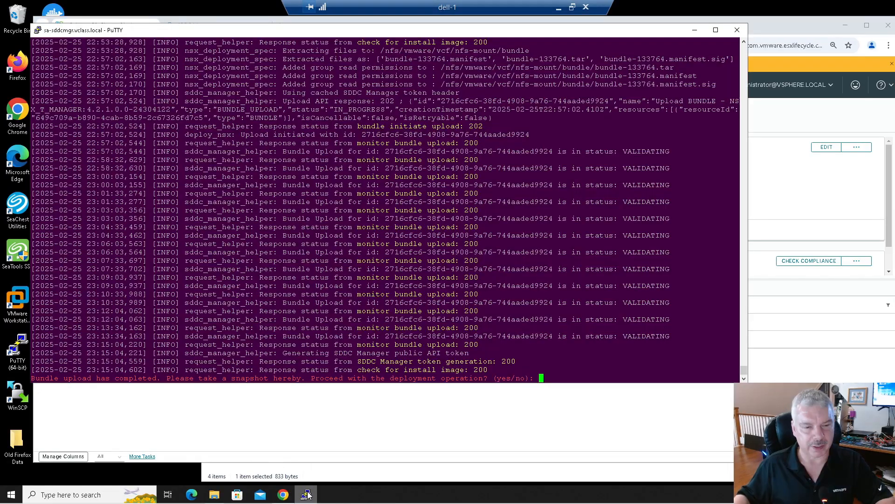
Switch to the PuTTY session and answer yes to proceed with the NSX deployment operation.
left_click(305, 494)
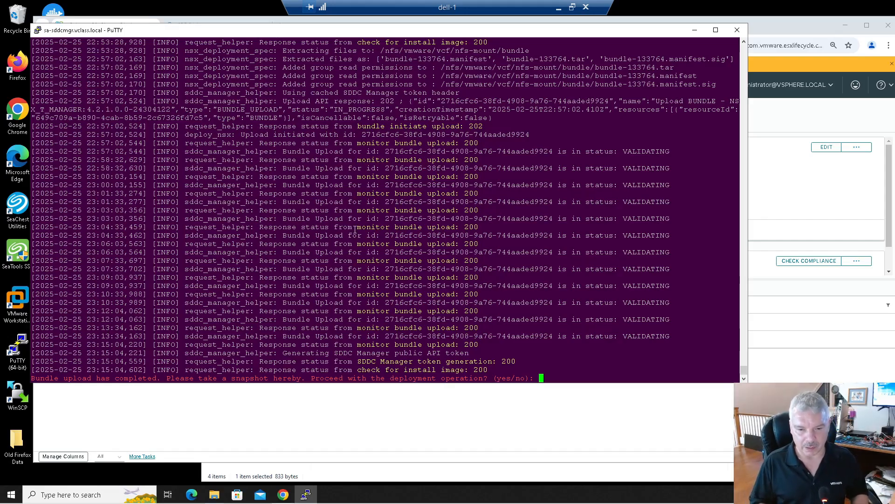
type("yes")
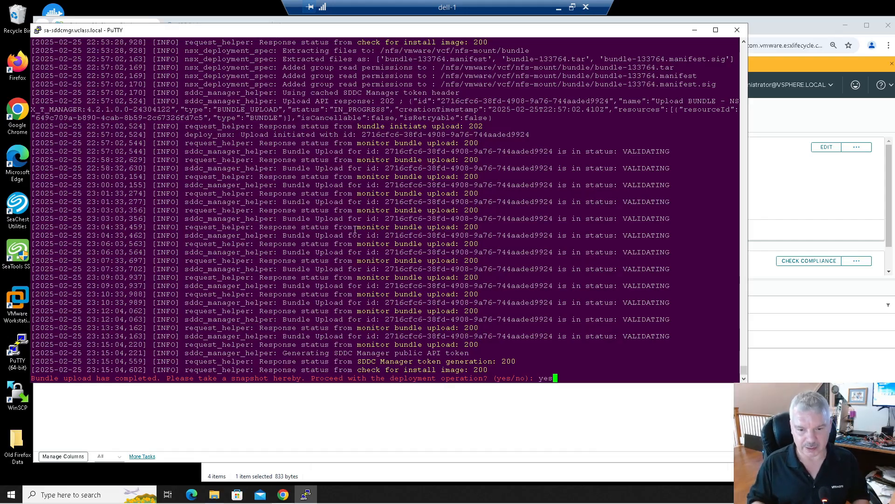
key("Return")
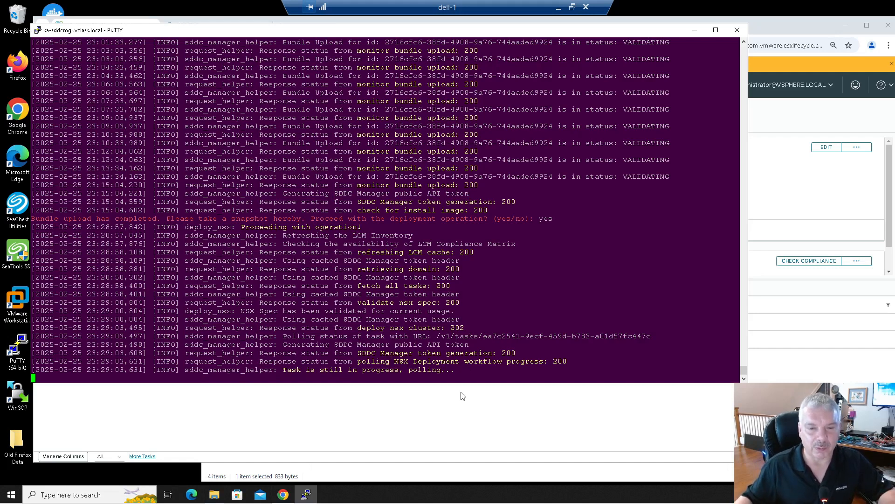
Open the VLAN-backed NSX installation task in SDDC Manager and expand the details of both failed subtasks.
left_click(362, 425)
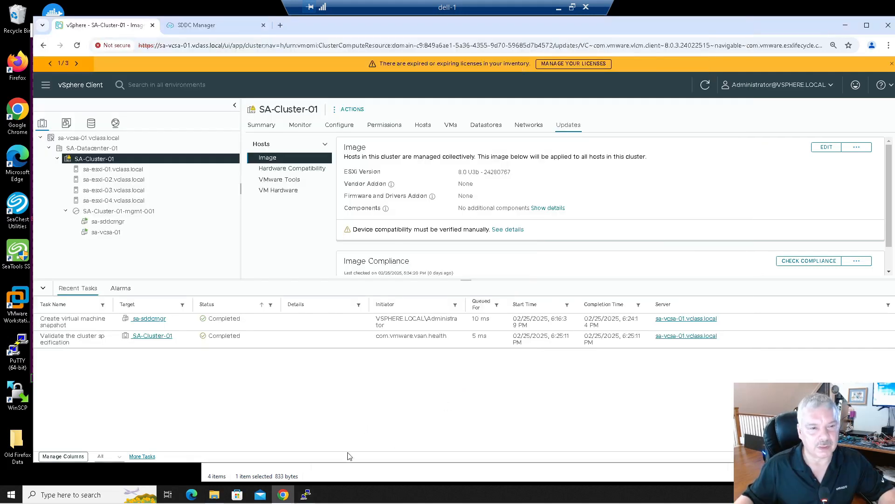
left_click(349, 475)
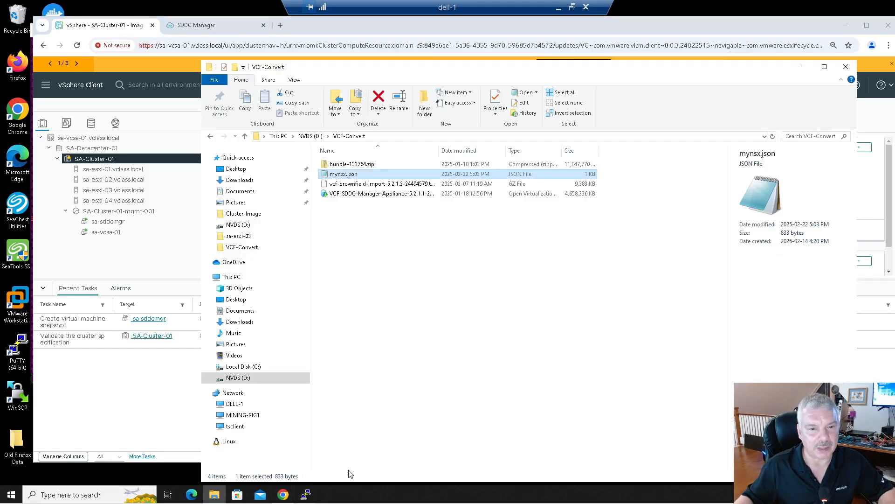
left_click(200, 28)
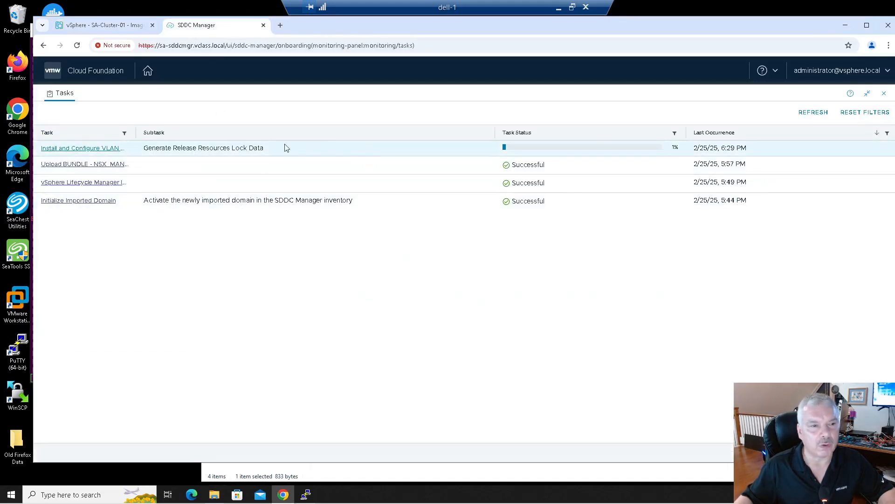
left_click(87, 154)
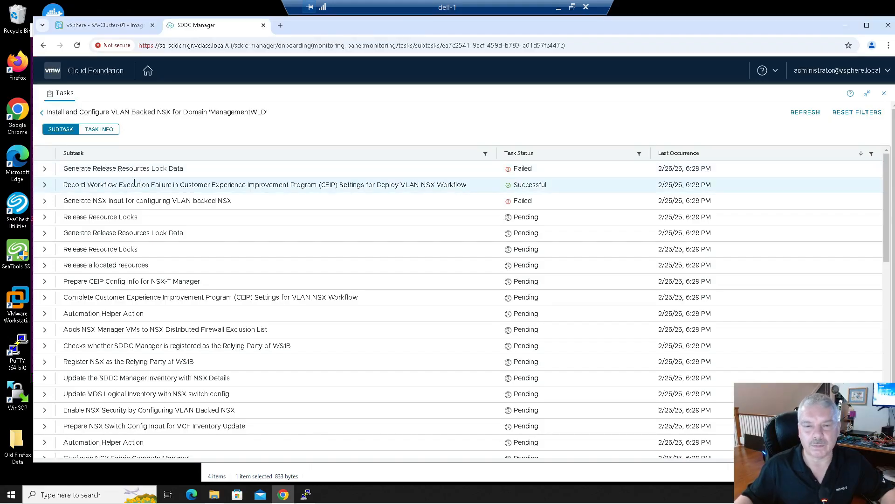
left_click(45, 171)
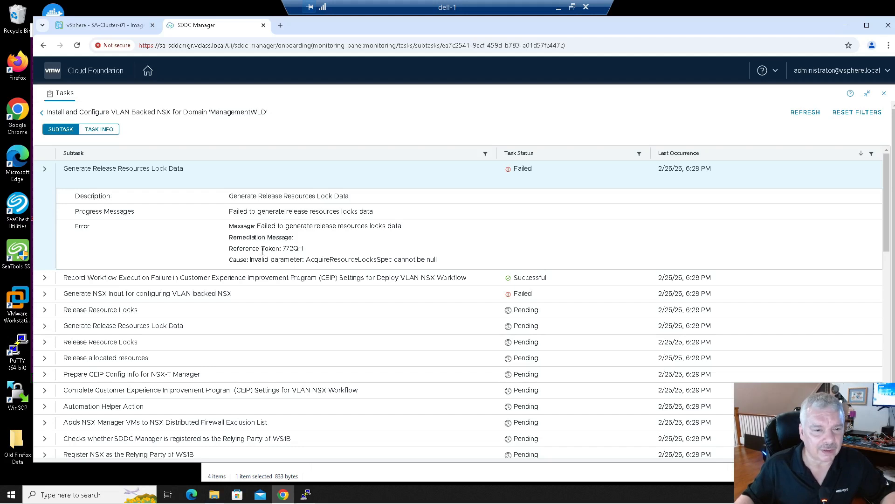
left_click(45, 294)
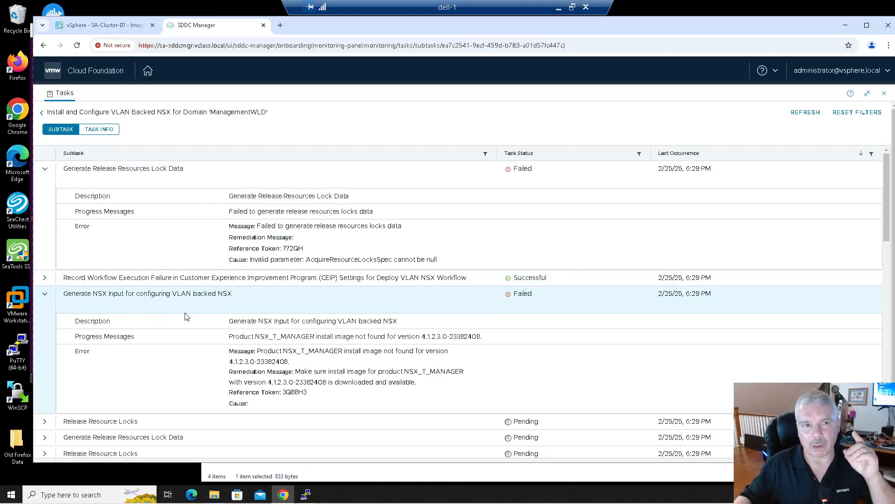
Check the deployment log in PuTTY, then select the bundle-133764.zip file in the VCF-Convert folder.
left_click(306, 494)
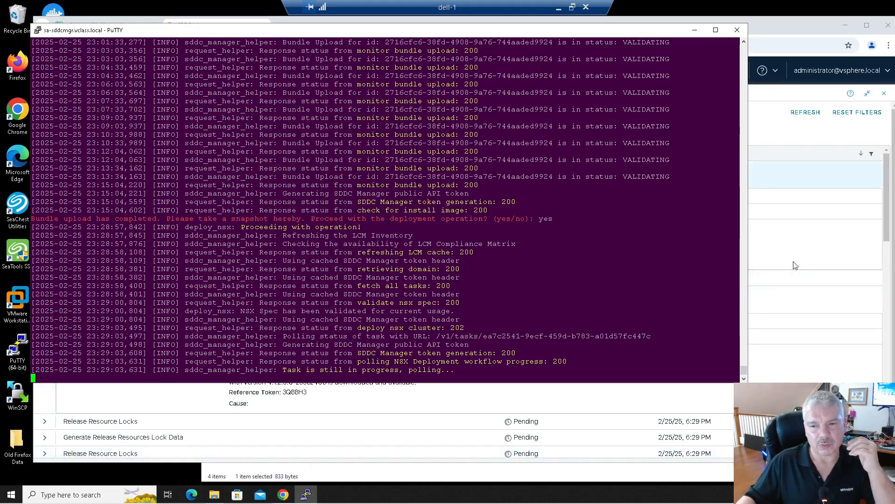
left_click(792, 177)
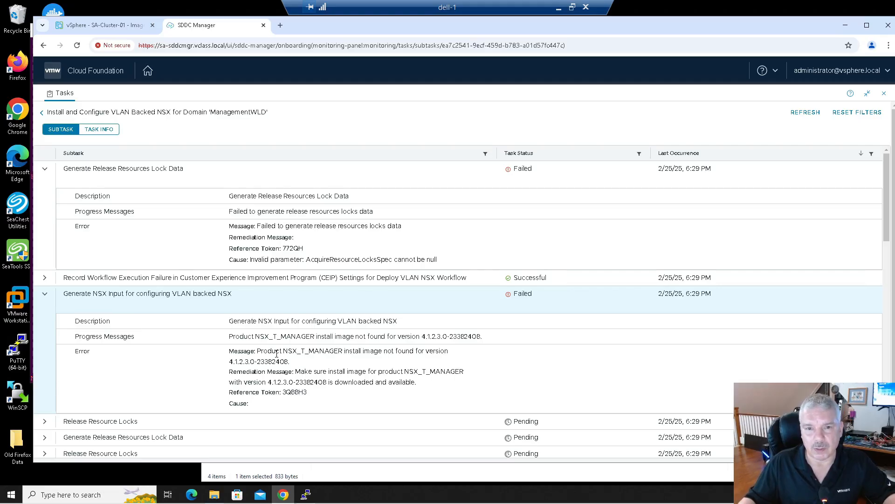
left_click(214, 494)
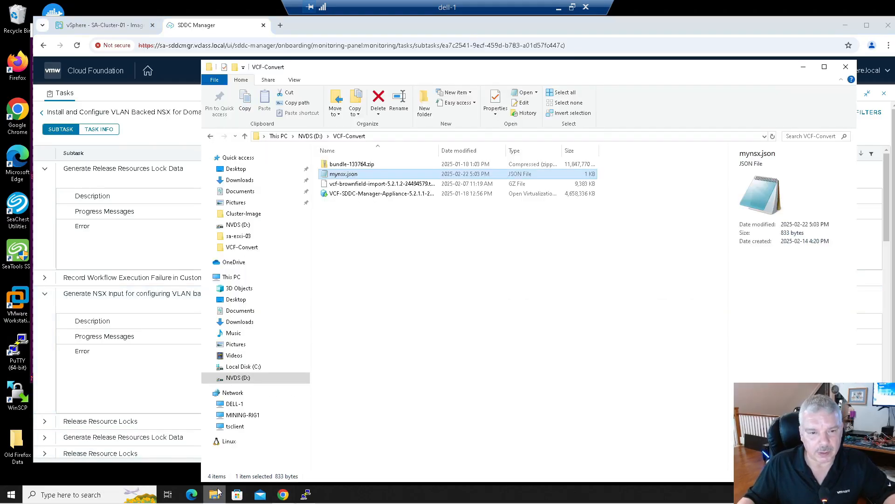
left_click(337, 166)
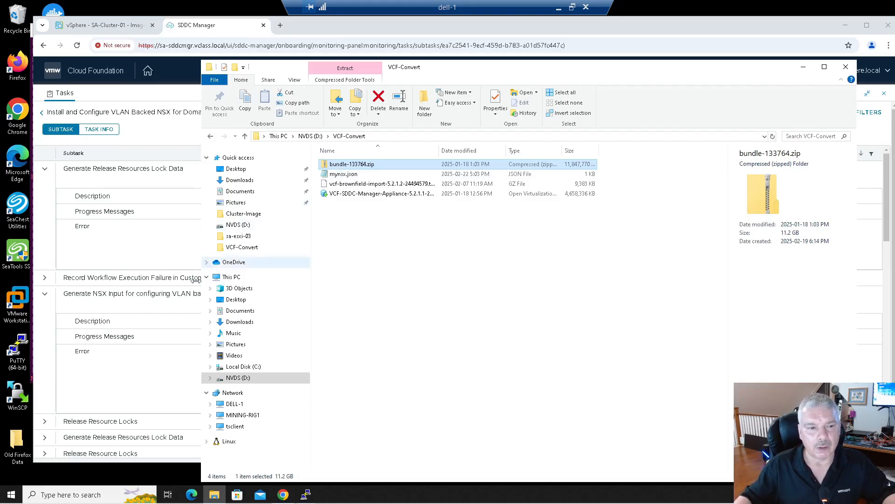
Compare the NSX_T_MANAGER version in the failed subtask's error message with the appliance OVA in the NSX 4.2.1 folder.
left_click(175, 320)
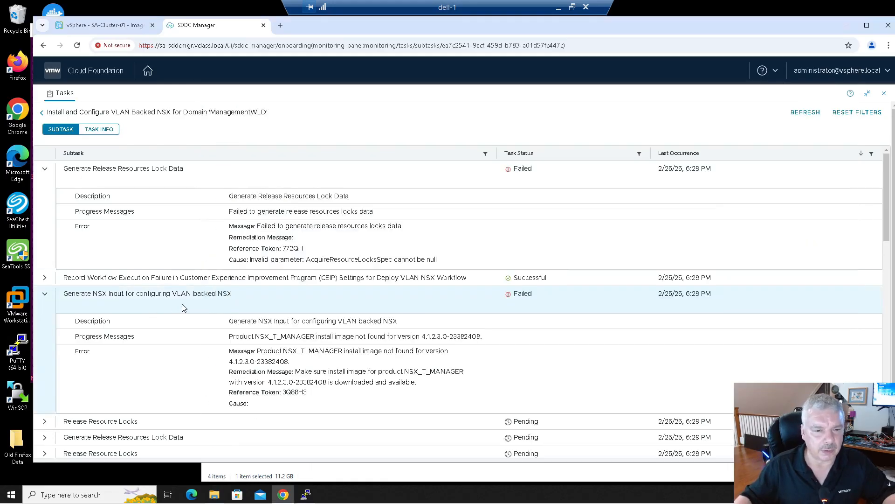
left_click_drag(263, 352, 442, 352)
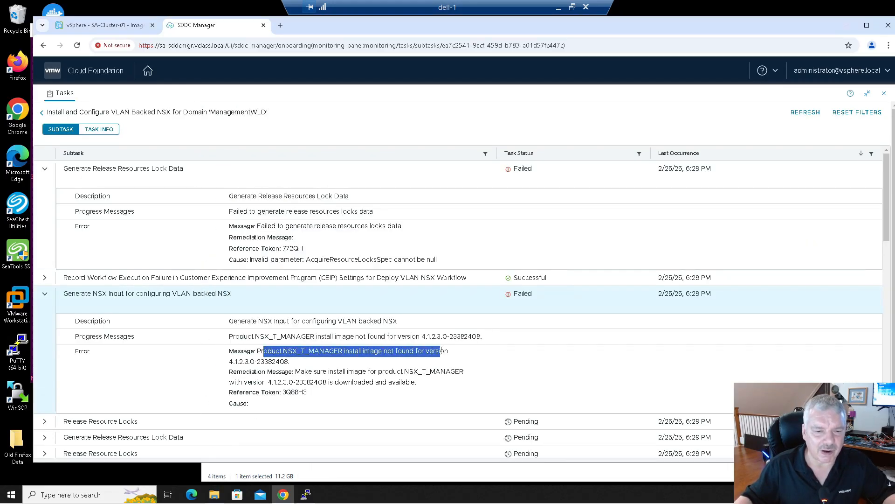
left_click_drag(229, 365, 306, 365)
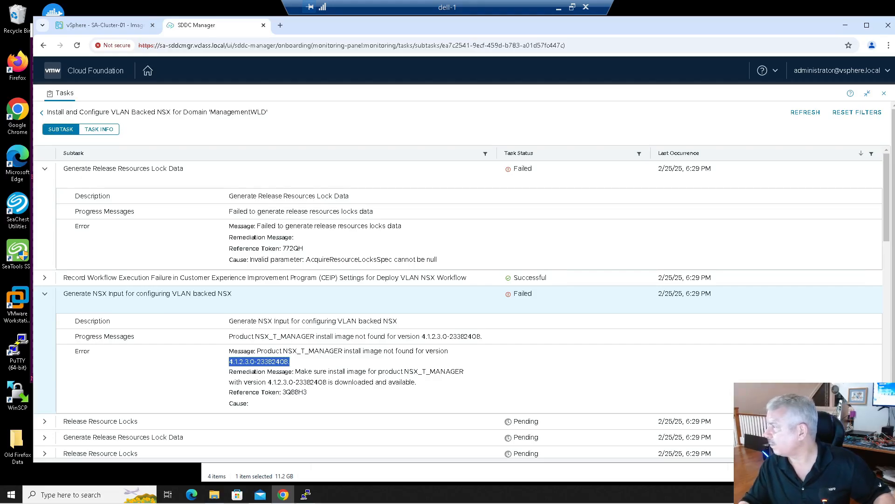
left_click_drag(894, 81, 395, 75)
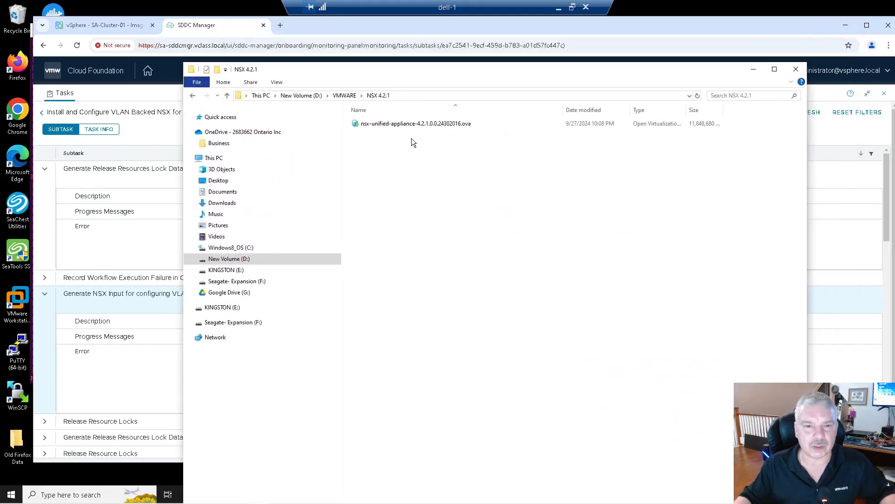
left_click(410, 124)
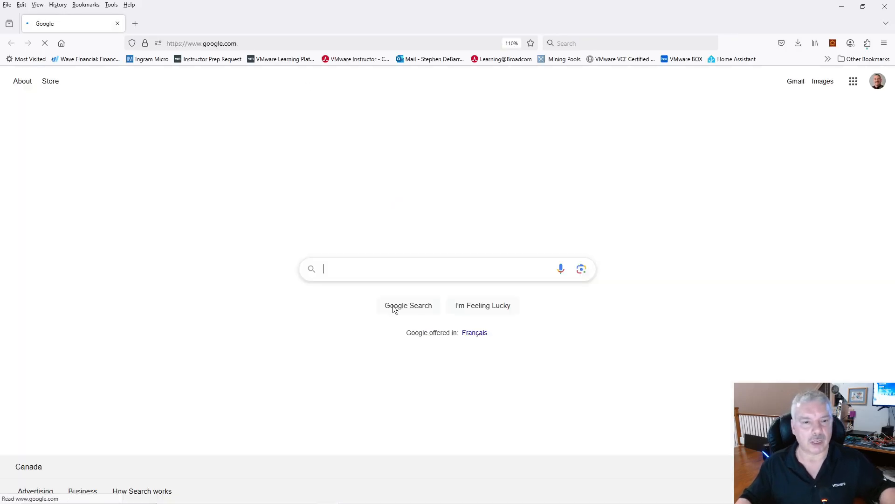
Search Google for "bom vcf 5.2.1" and look up the VMware NSX version in the VMware Cloud Foundation 5.2.1 Release Notes' Bill-of-Materials.
type("bom vcf 5.2")
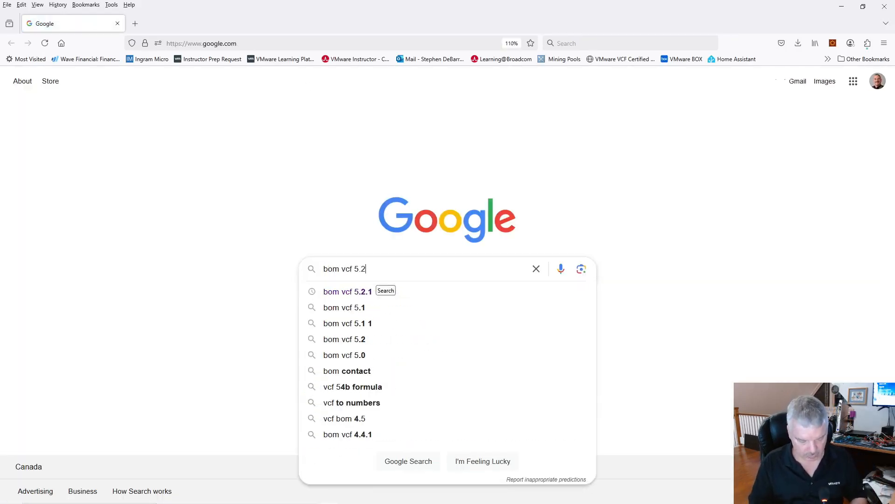
type(".1")
key("Return")
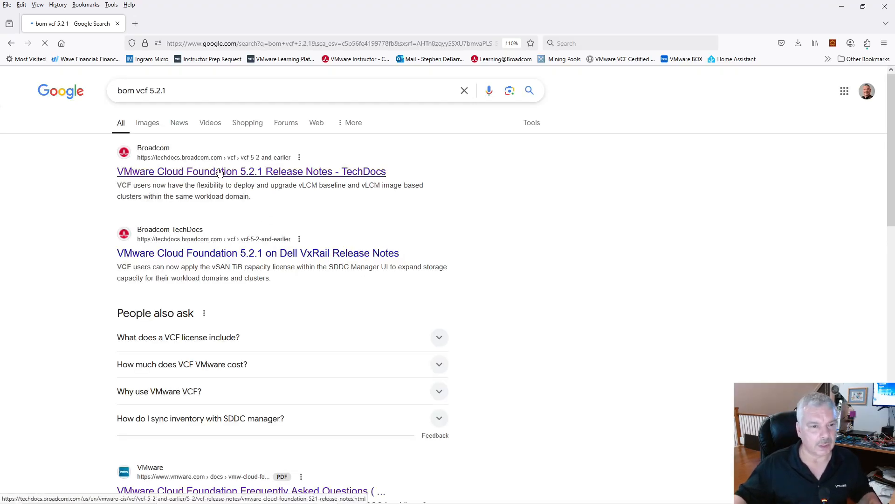
left_click(220, 173)
scroll(485, 254, "down", 4)
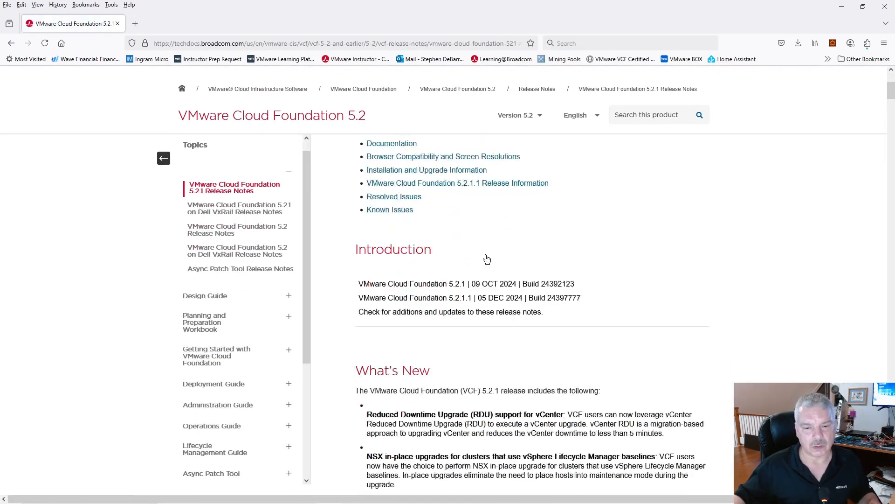
scroll(487, 260, "down", 6)
scroll(508, 249, "down", 20)
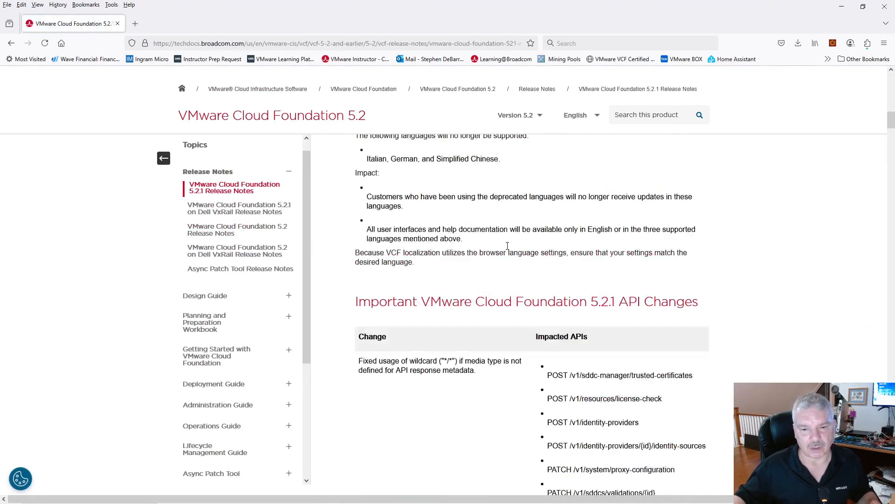
scroll(506, 245, "down", 20)
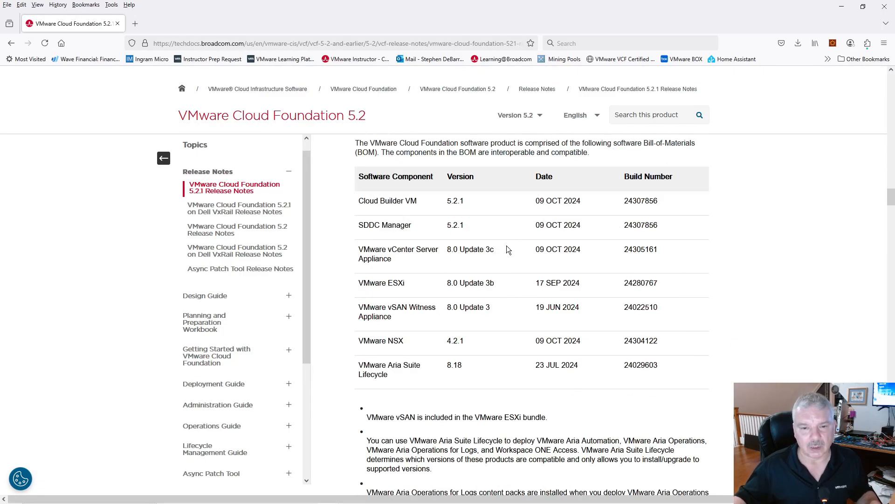
left_click_drag(448, 342, 468, 342)
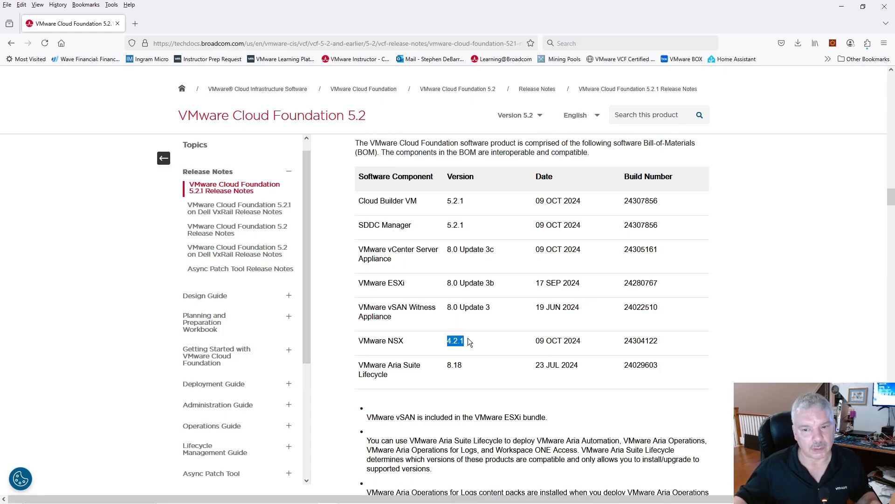
Return to SDDC Manager and highlight the version number in the error of the "Generate NSX Input for configuring VLAN backed NSX" subtask.
left_click_drag(244, 22, 894, 84)
left_click(150, 252)
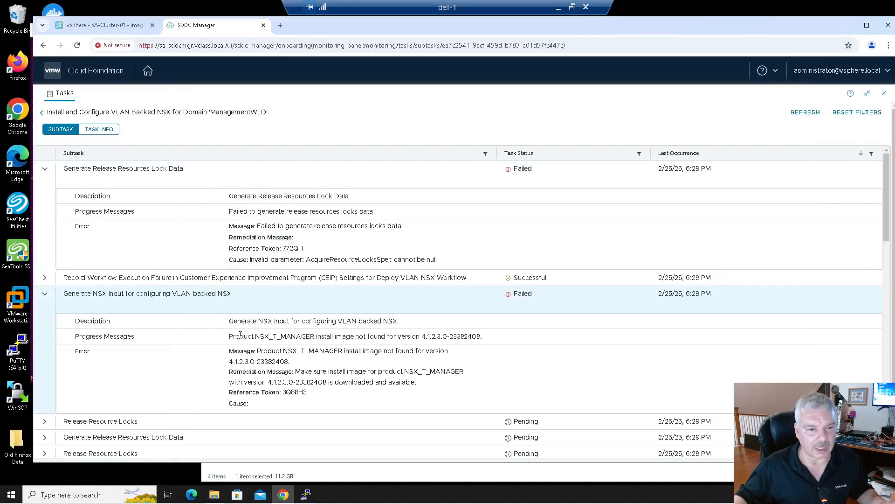
left_click_drag(228, 361, 269, 361)
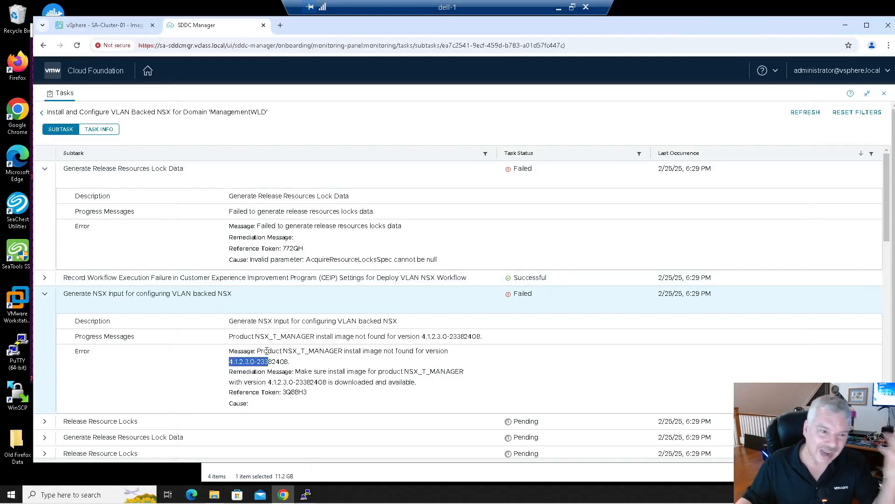
Glance at SA-Cluster-01 in the vSphere Client, then return to SDDC Manager and go back to the full task list.
left_click(111, 25)
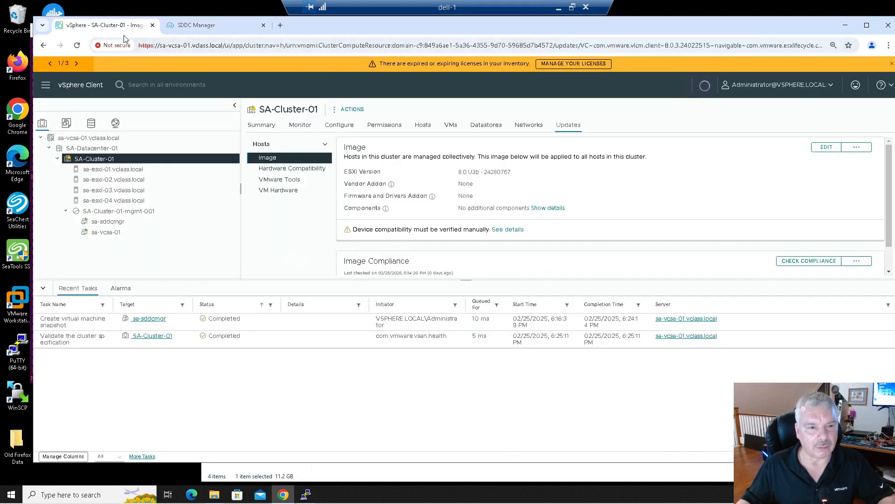
left_click(202, 26)
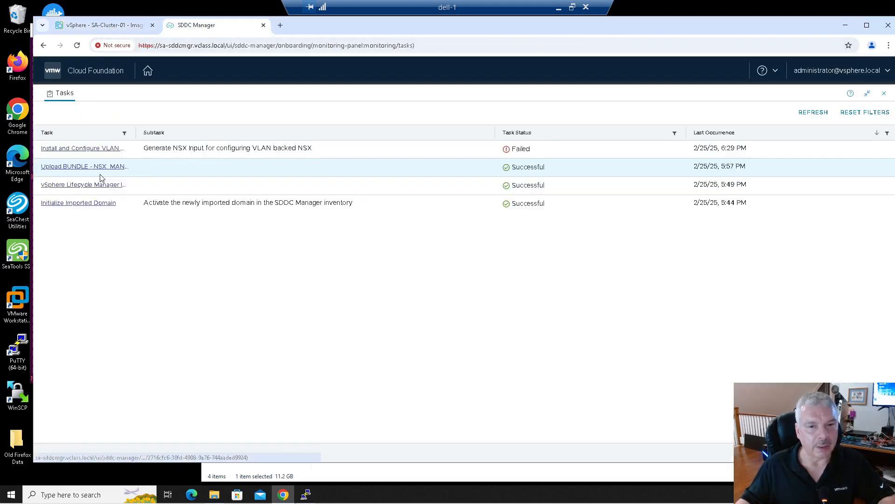
left_click(41, 112)
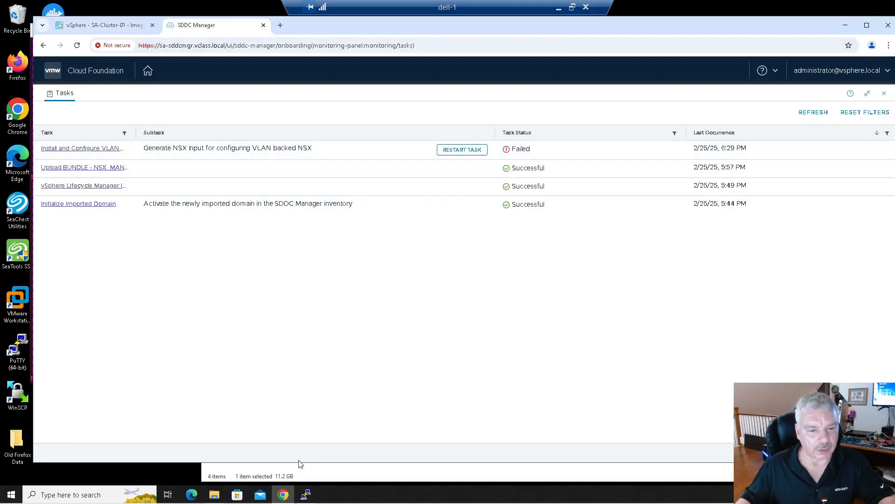
Switch to PuTTY and answer no to the prompt about patching and retrying the NSX deployment.
left_click(305, 494)
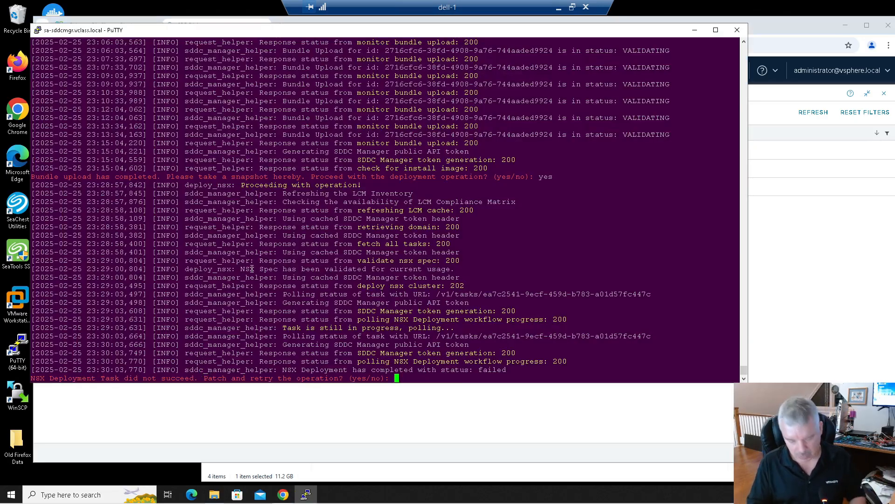
type("no")
key("Return")
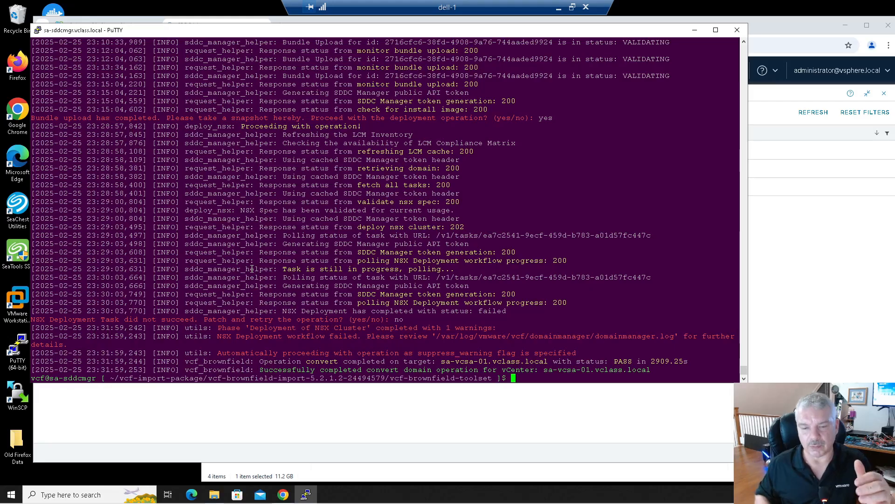
Recall the vcf_brownfield.py convert command without running it, and highlight its convert option and the NSX deployment warning with the domainmanager.log path.
key("Up")
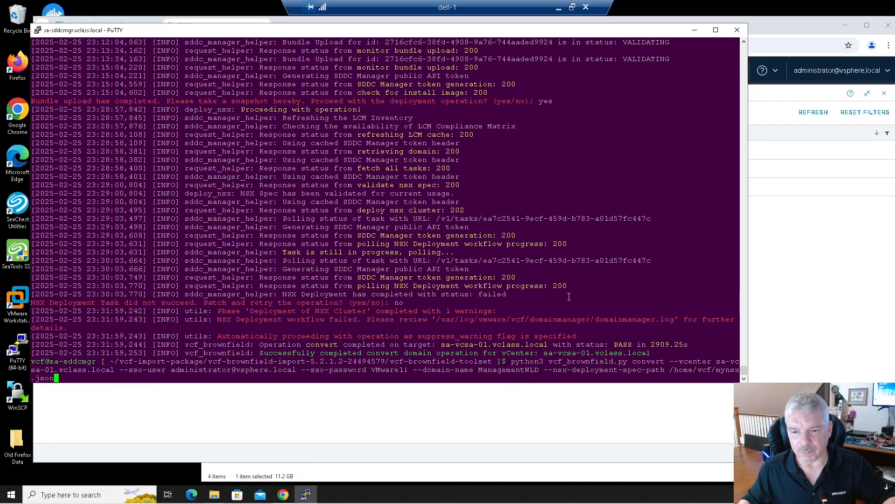
left_click_drag(627, 359, 673, 359)
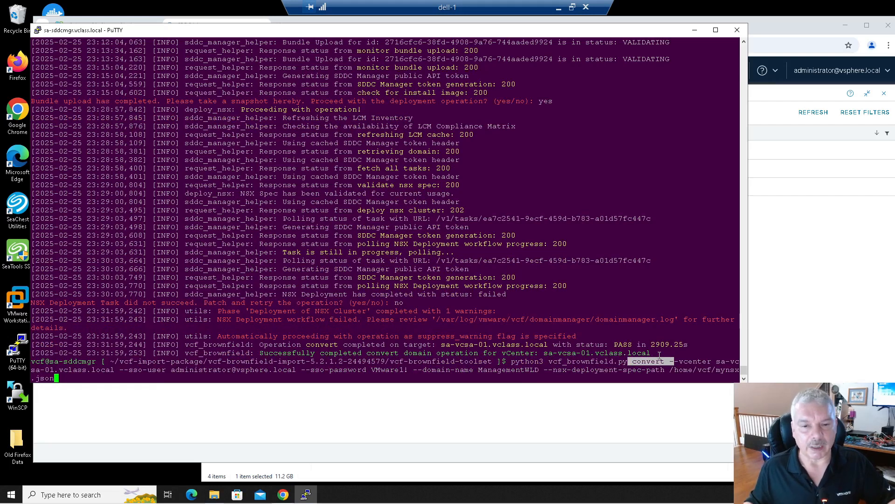
left_click_drag(247, 311, 497, 311)
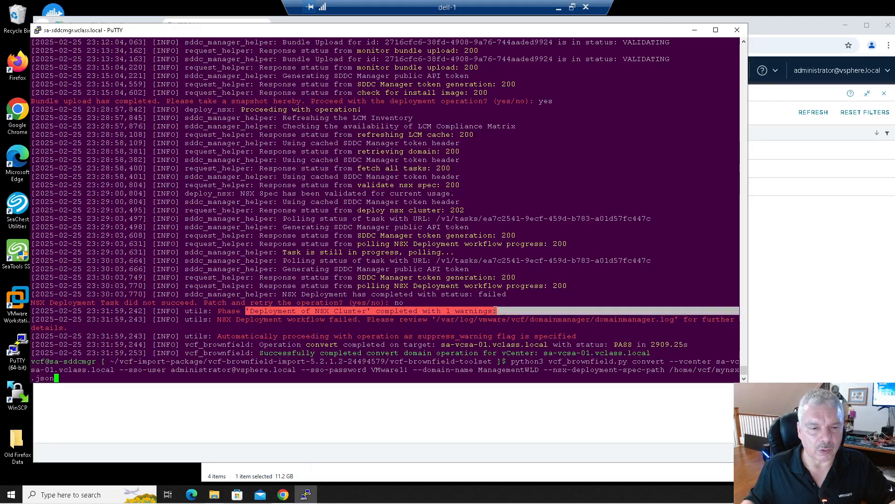
left_click(240, 320)
left_click_drag(241, 320, 677, 319)
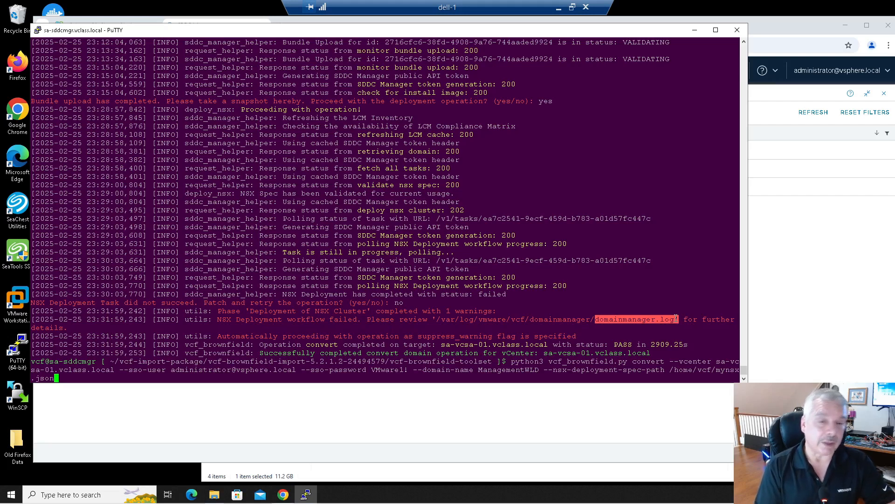
Return to SDDC Manager, close the task list and open the ManagementWLD domain from the Workload Domains inventory.
left_click(497, 417)
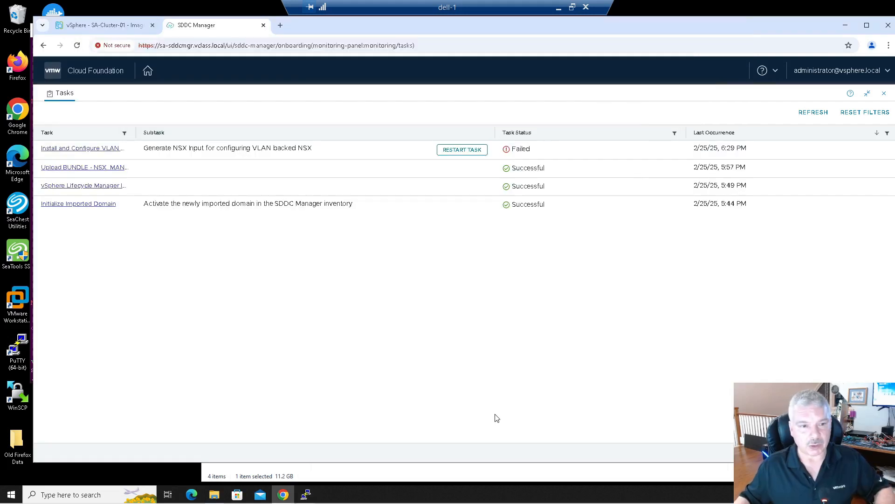
left_click(884, 95)
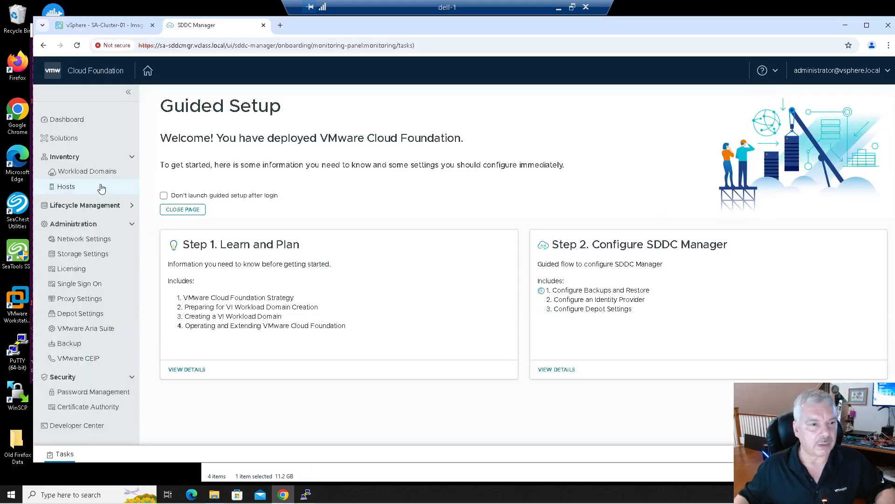
left_click(93, 173)
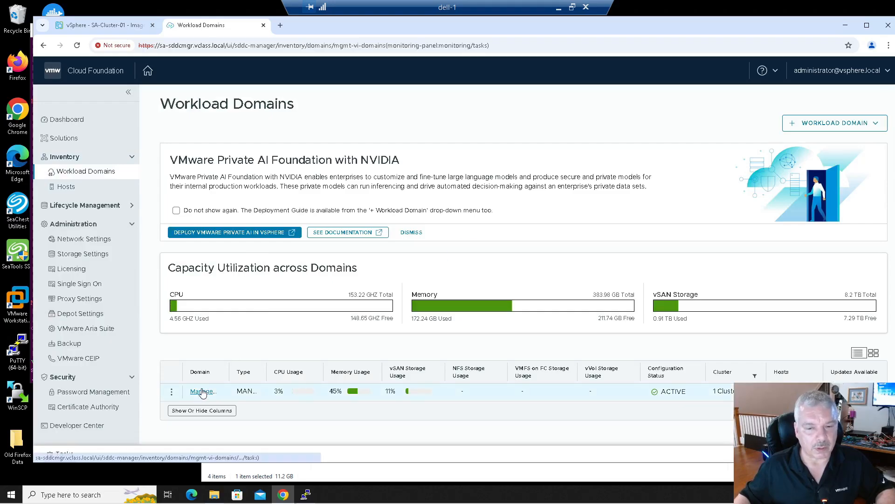
left_click(202, 391)
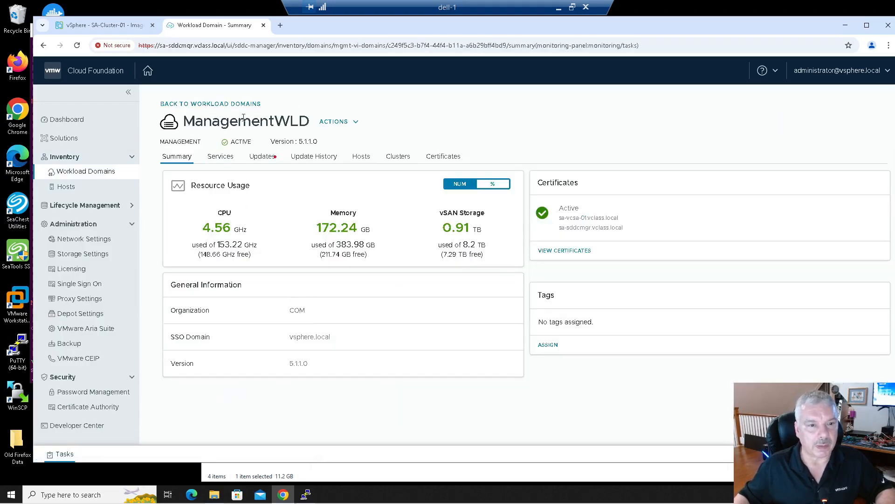
Review the services, updates and hosts of the ManagementWLD workload domain.
left_click_drag(275, 120, 297, 122)
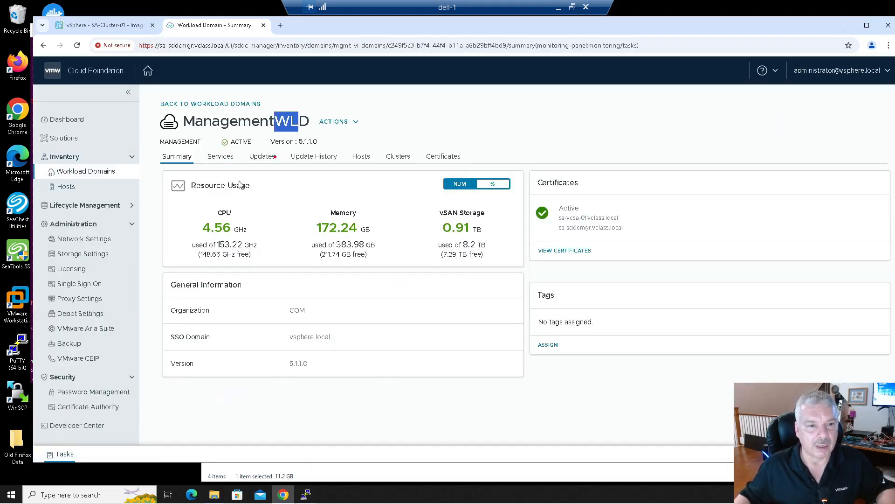
left_click(222, 157)
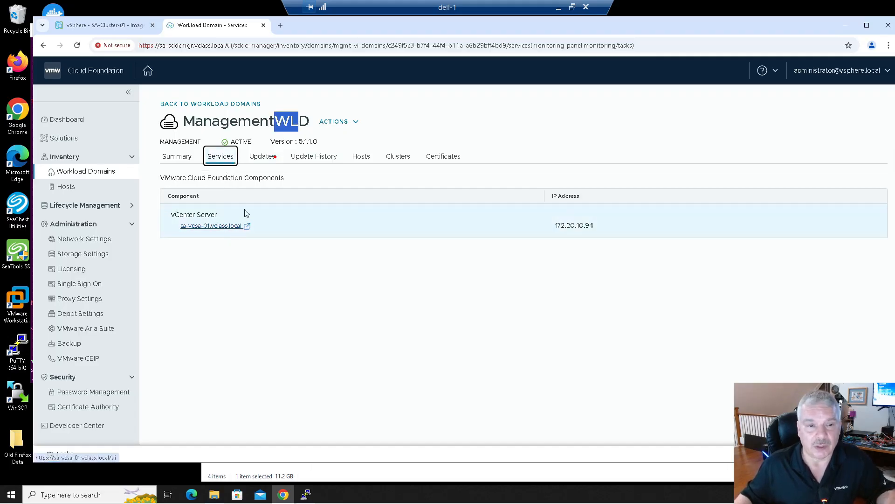
left_click(263, 158)
scroll(264, 159, "down", 1)
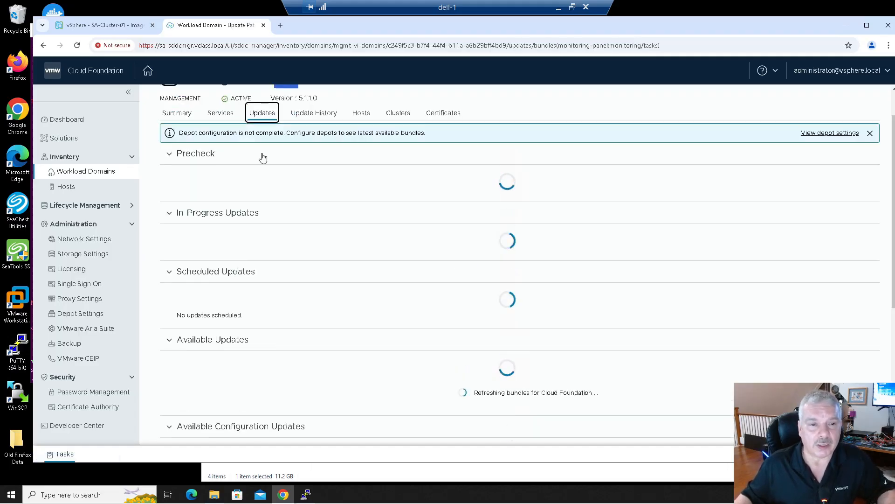
left_click(355, 115)
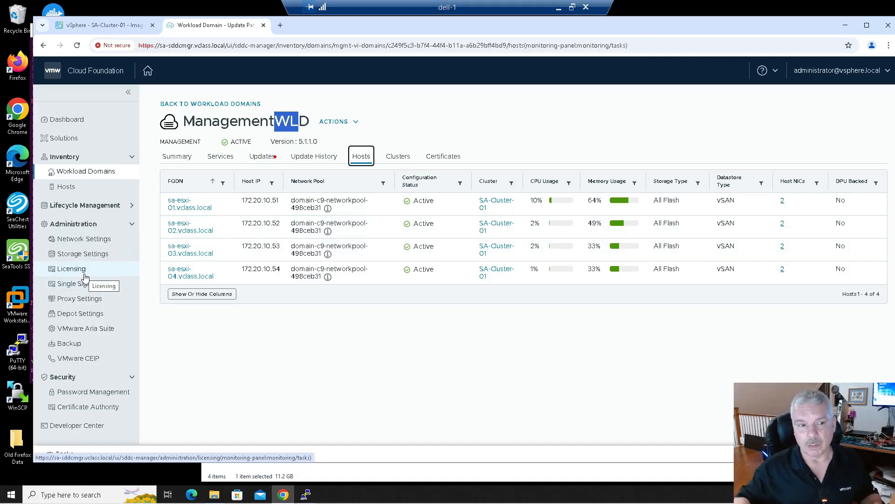
Recheck the NSX deployment workflow warning in PuTTY, then return to the ManagementWLD hosts in SDDC Manager.
left_click(306, 494)
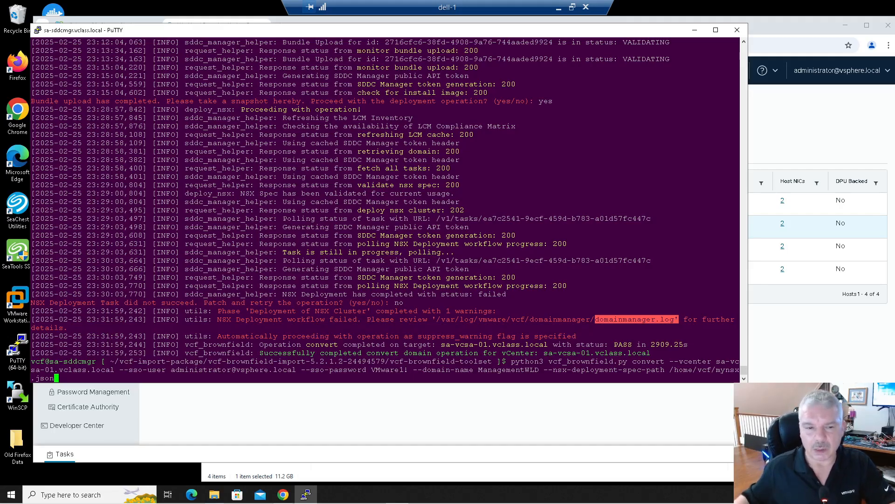
left_click_drag(400, 320, 427, 329)
left_click(433, 396)
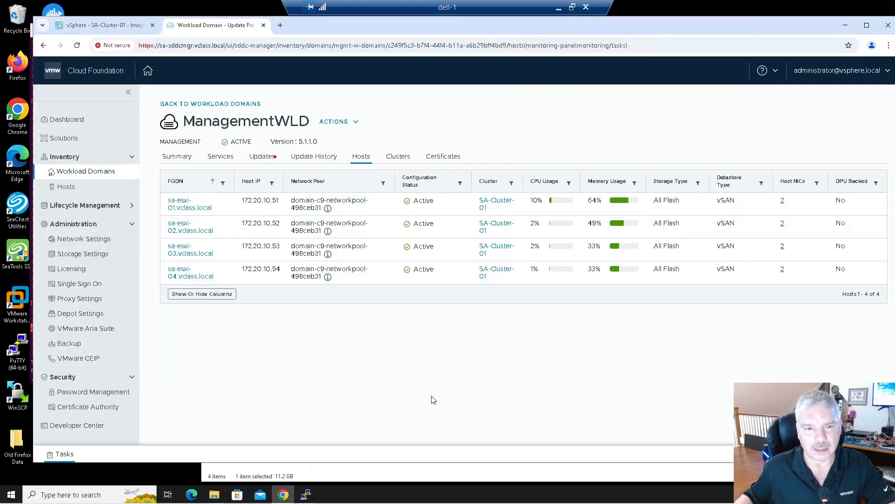